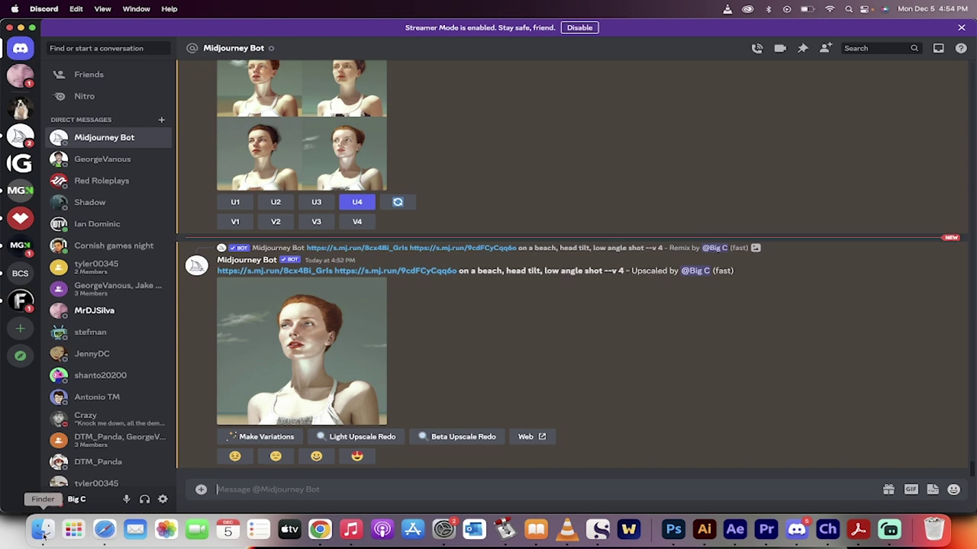
Step: Post DarnleyPortrait.jpeg from the Pictures folder into the Midjourney Bot chat
click(43, 532)
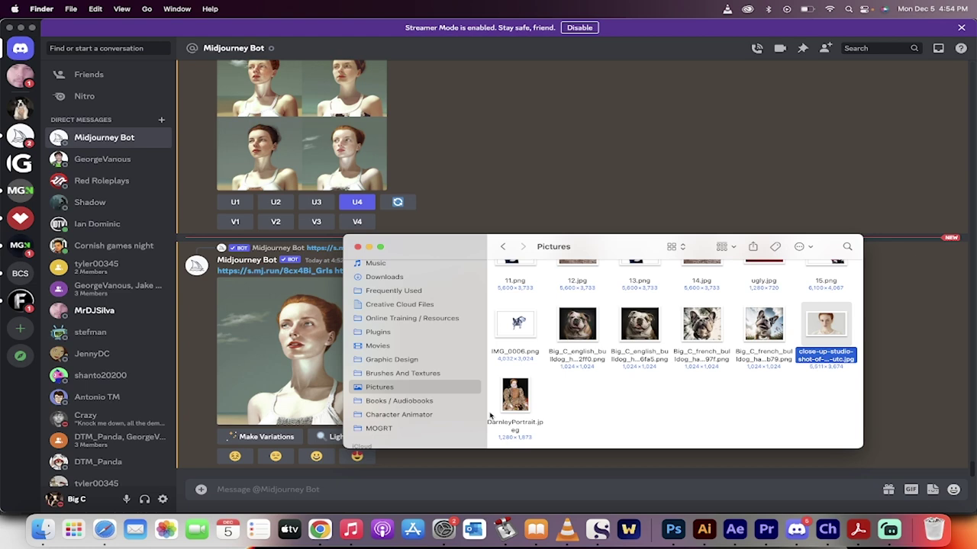
click(515, 395)
drag(522, 398, 507, 303)
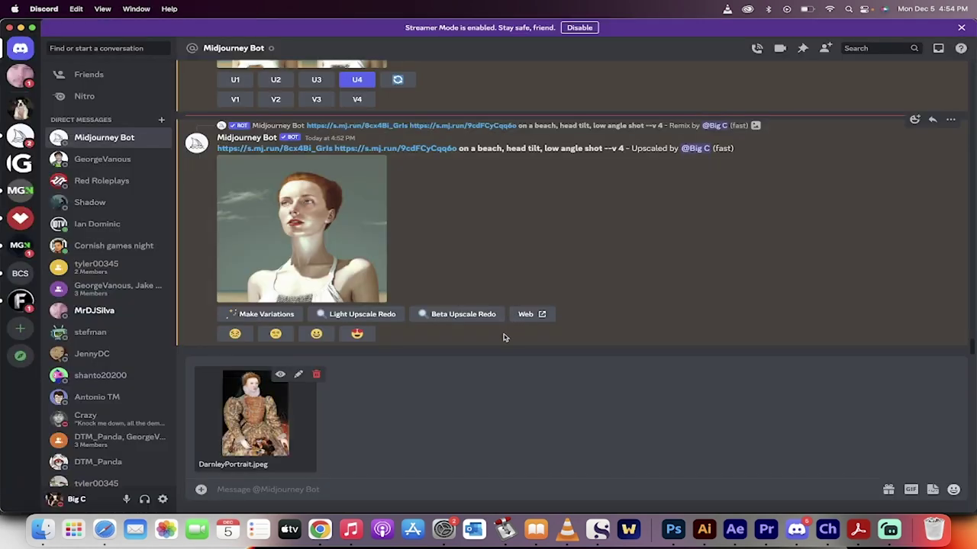
key(Return)
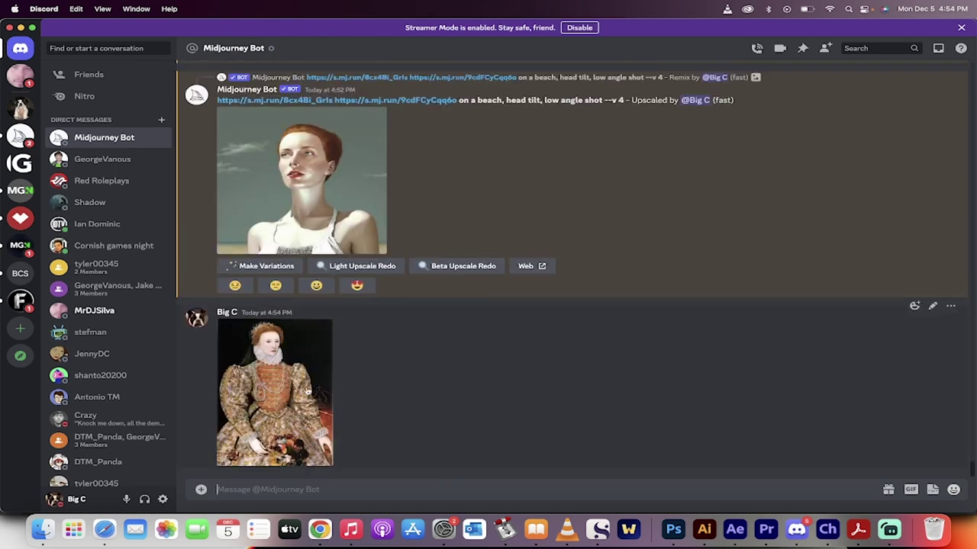
click(307, 390)
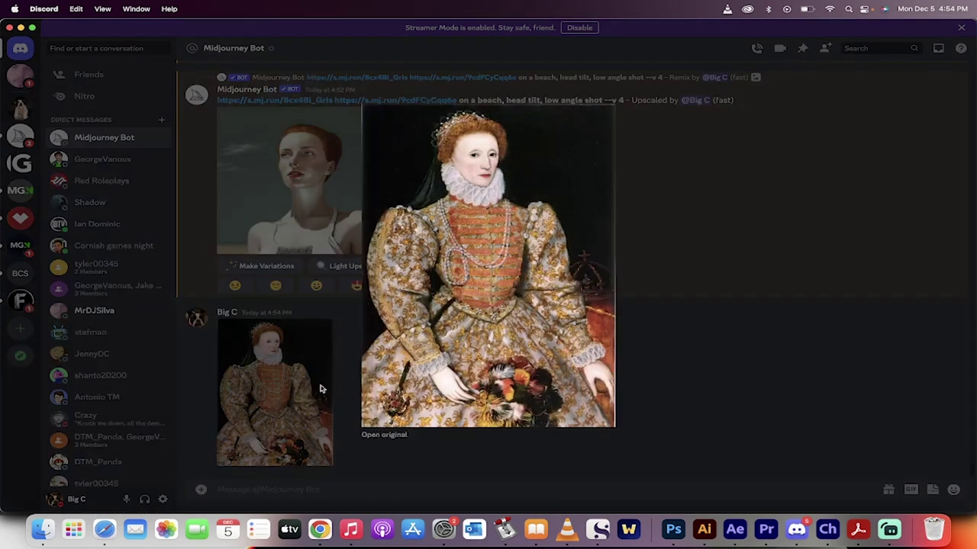
click(739, 396)
Step: Post the redhead close-up studio photo into the same chat
key(super+Tab)
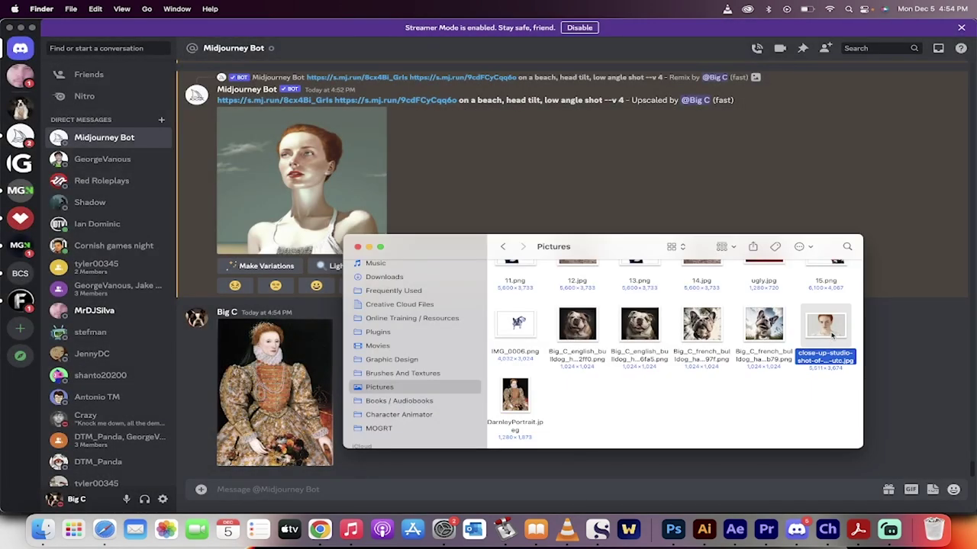
drag(831, 336, 462, 389)
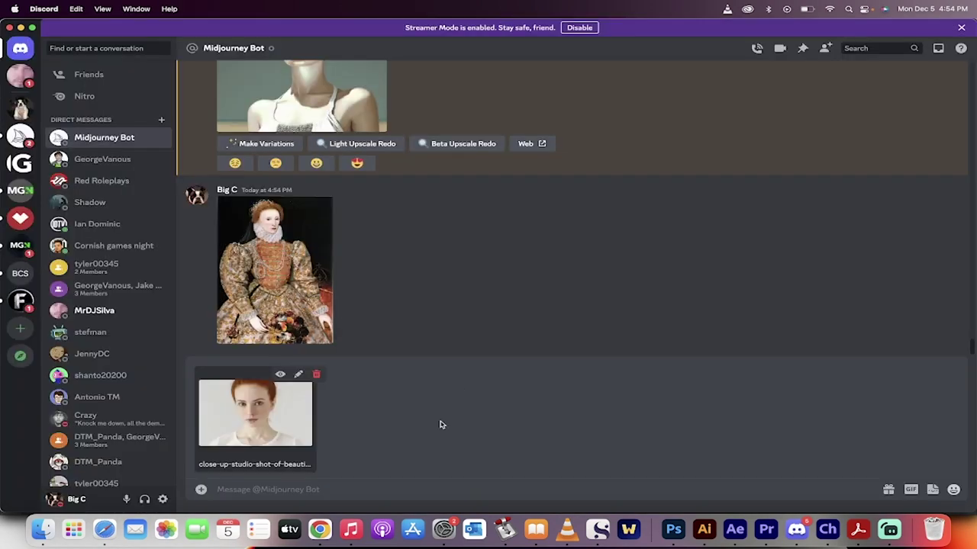
key(Return)
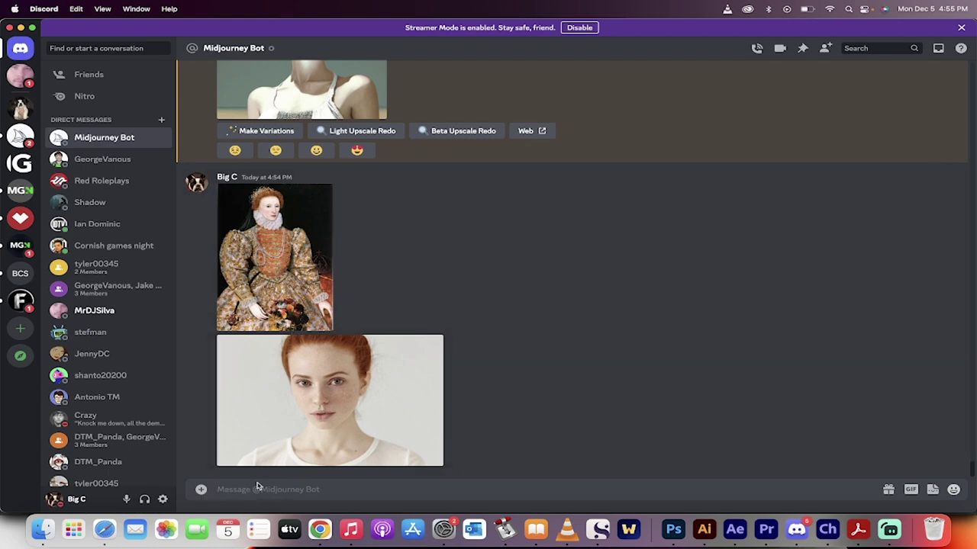
Step: Start an /imagine prompt and paste the Queen portrait's image link into it
text(/imagine)
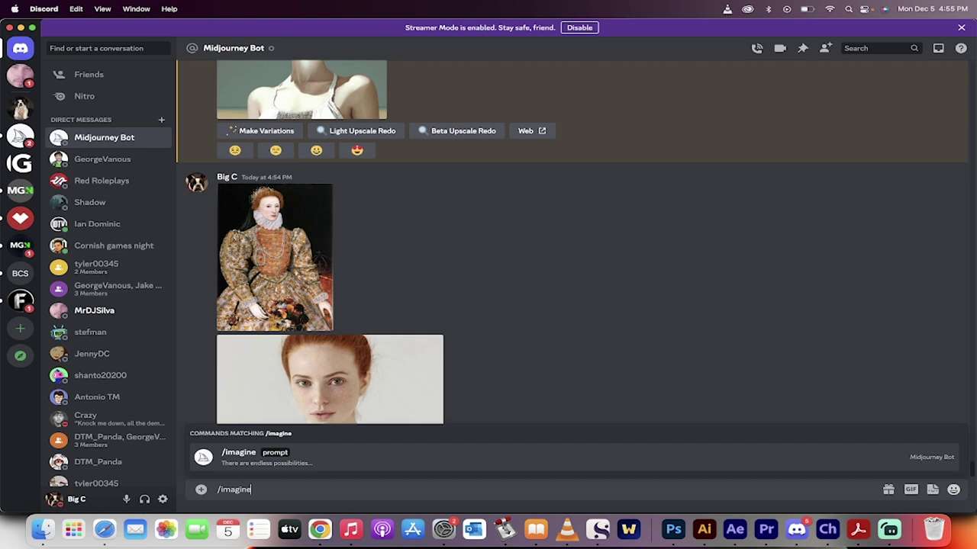
key(Return)
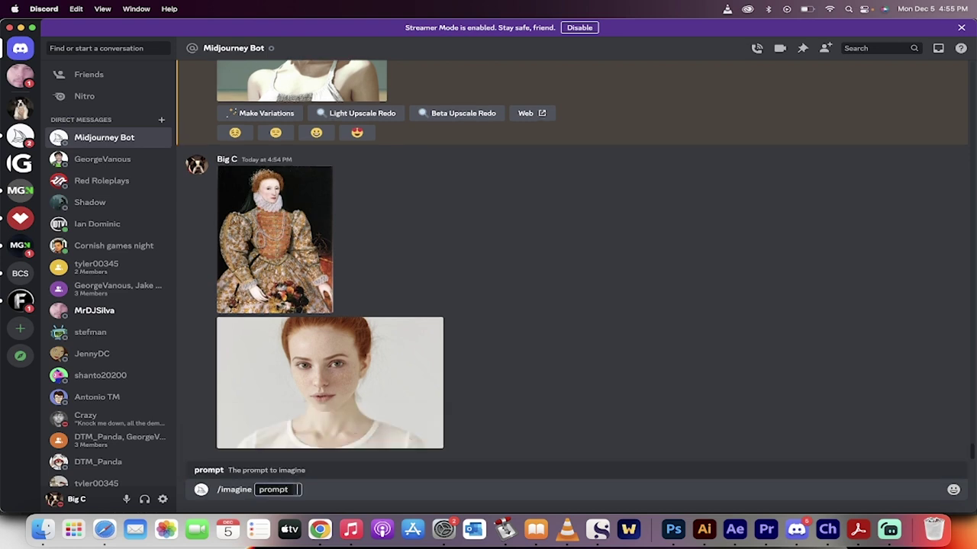
click(290, 227)
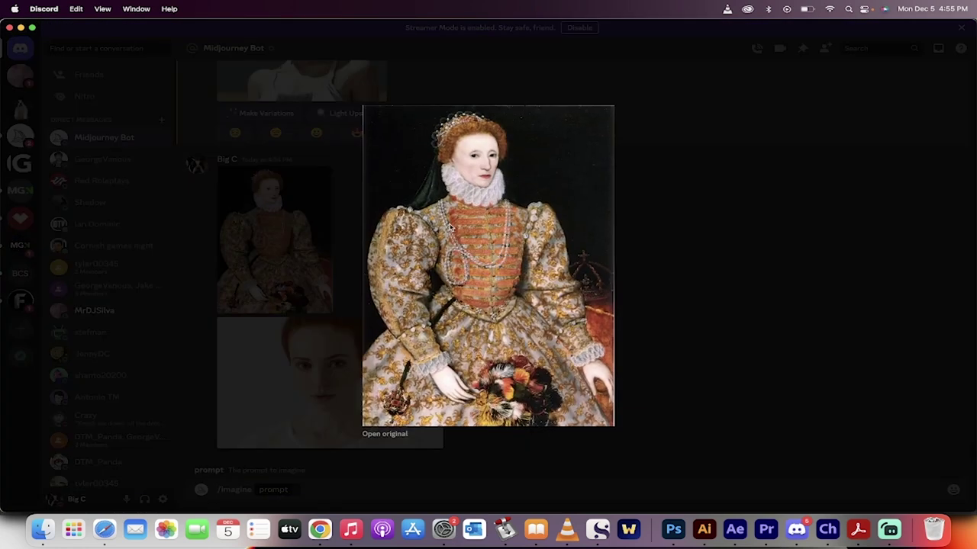
right_click(449, 227)
click(464, 272)
click(371, 464)
click(300, 495)
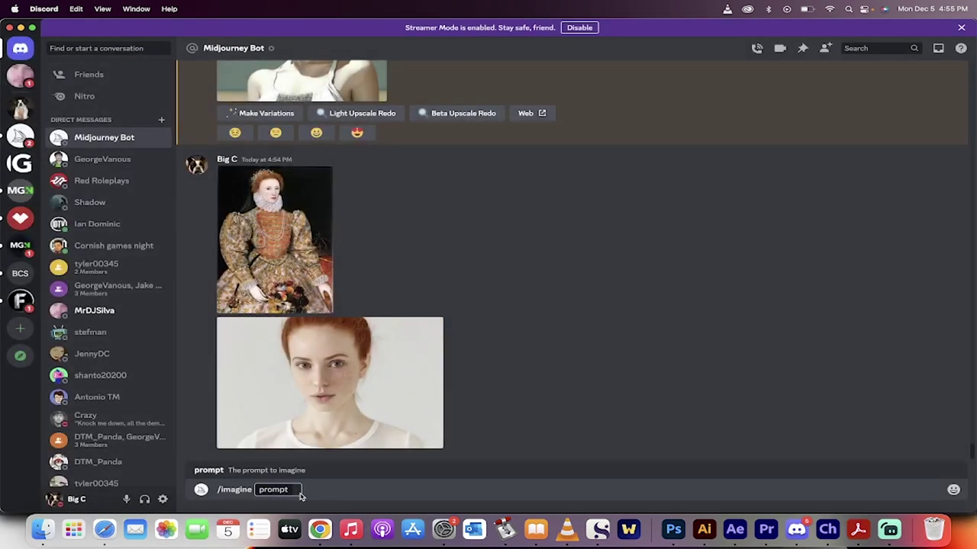
key(super+v)
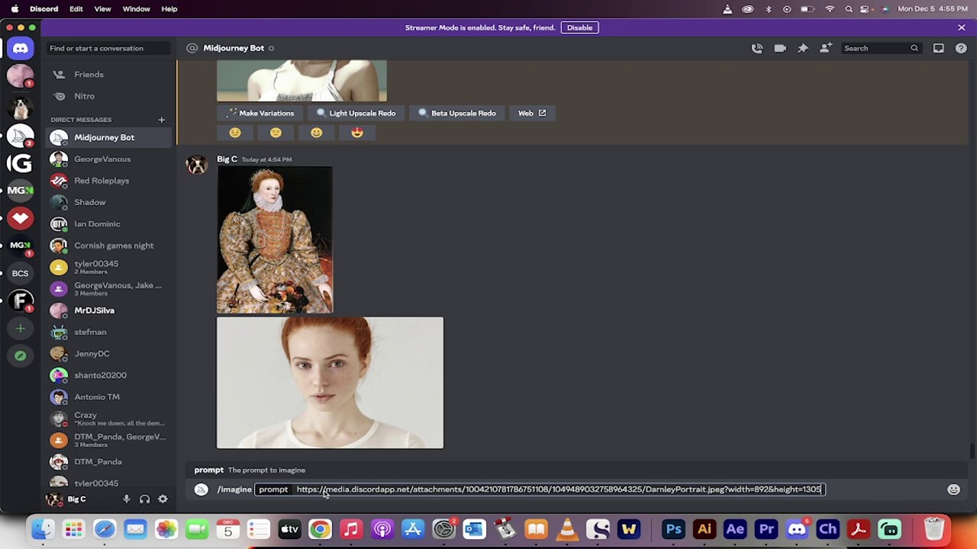
Step: Add the redhead photo's image link and send the two-image blend request
right_click(372, 384)
click(341, 386)
right_click(409, 334)
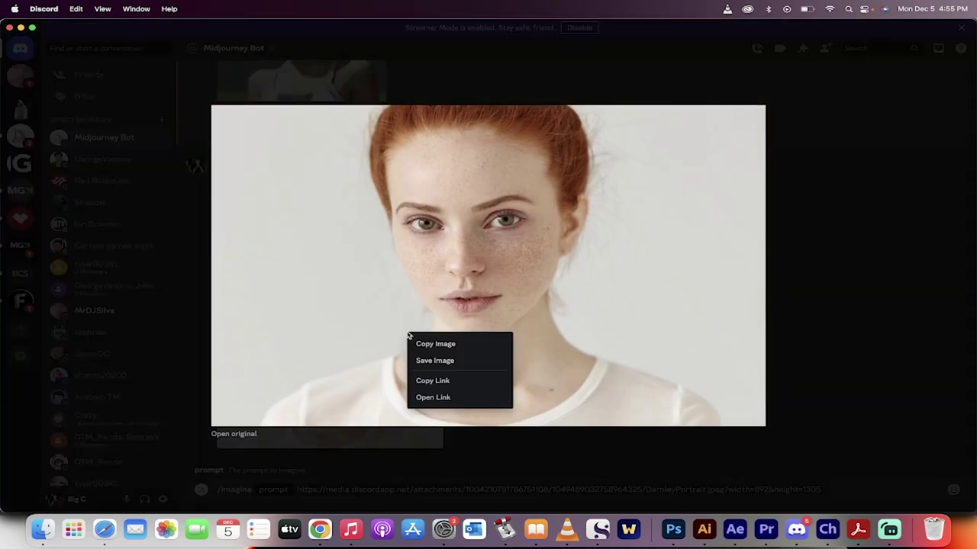
click(431, 381)
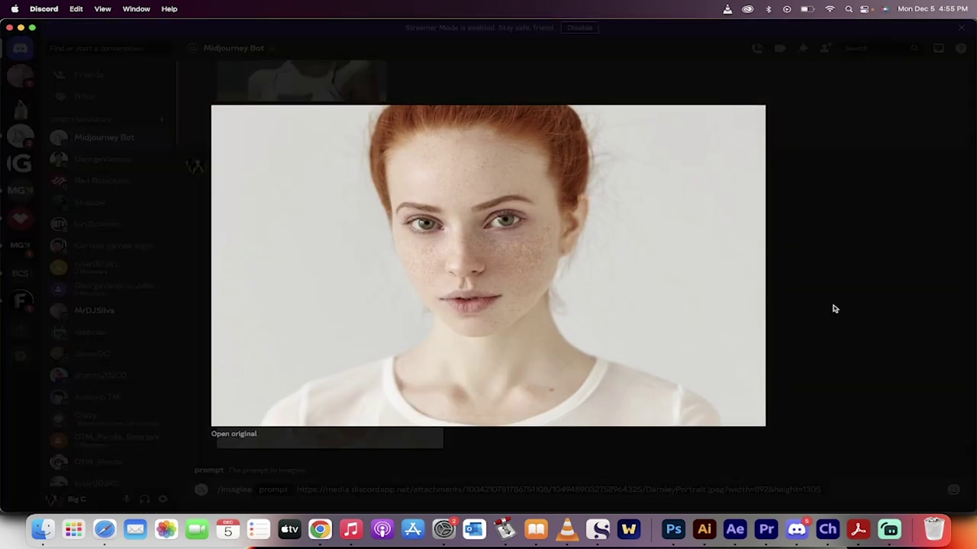
click(802, 330)
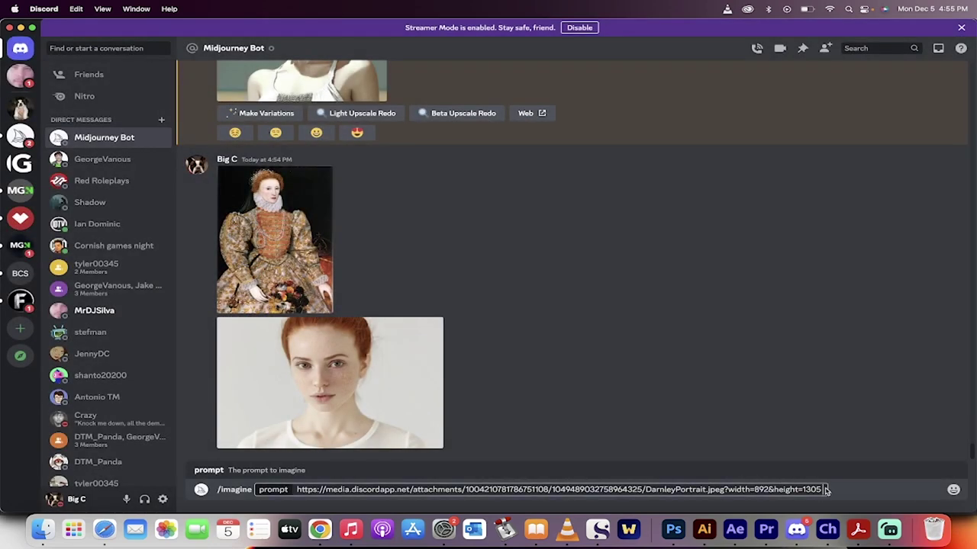
key(super+v)
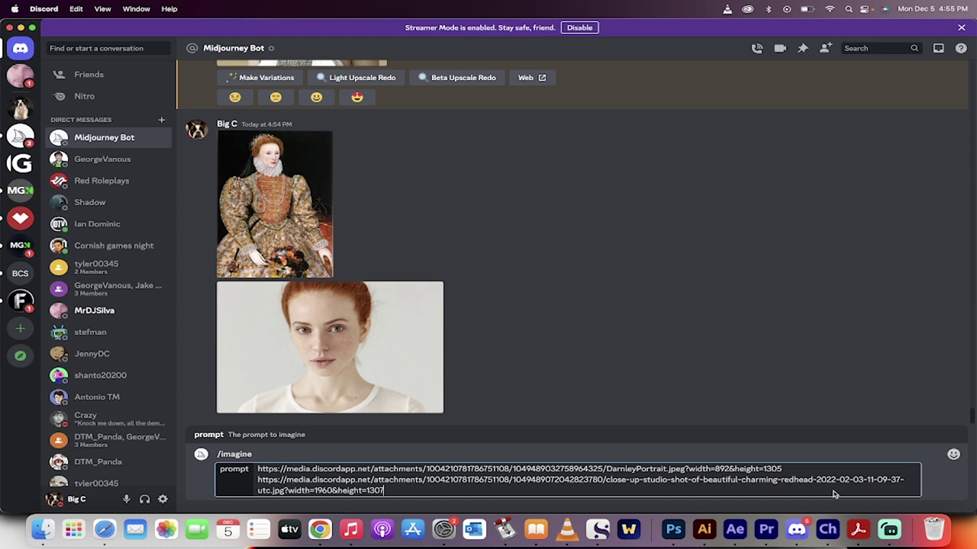
key(Return)
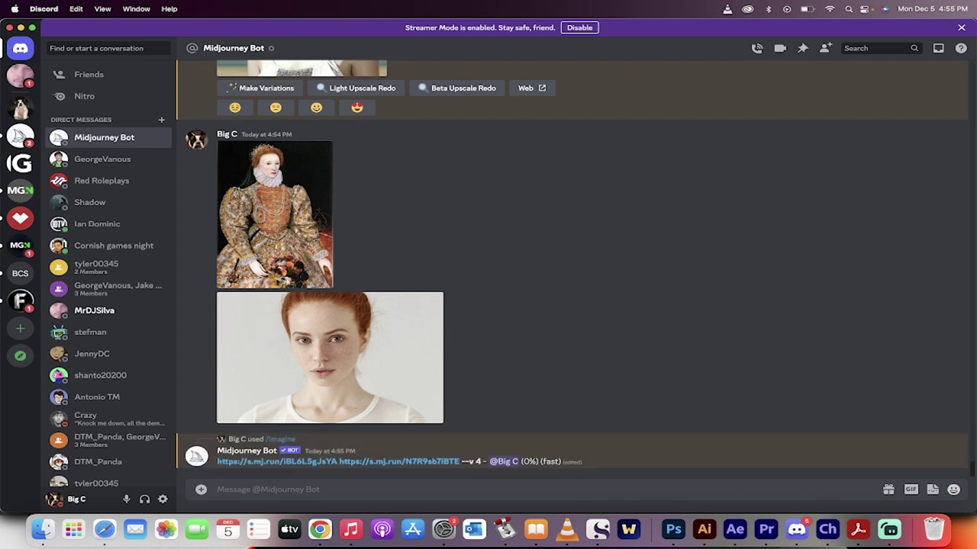
Step: Start a new /imagine prompt with the redhead link followed by the portrait link
text(/imagine)
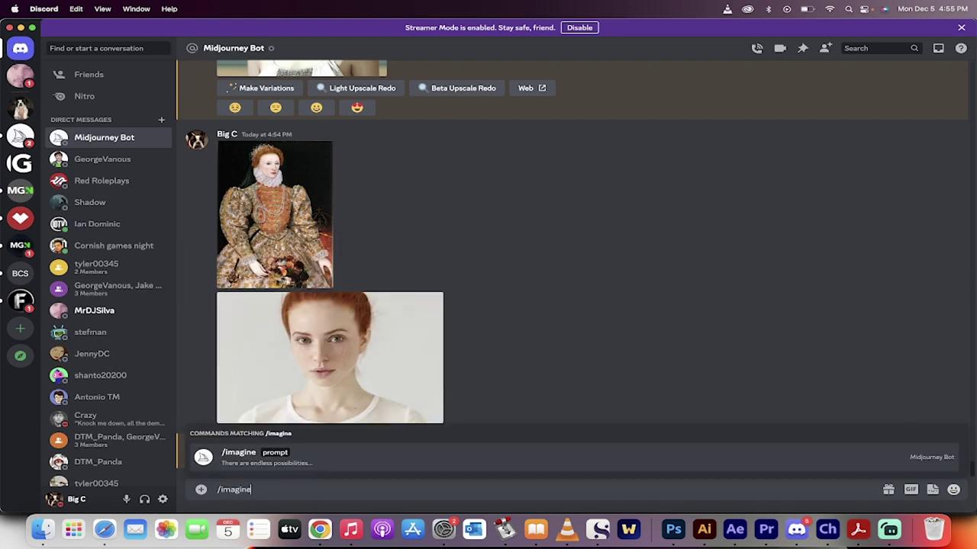
key(Tab)
key(super+v)
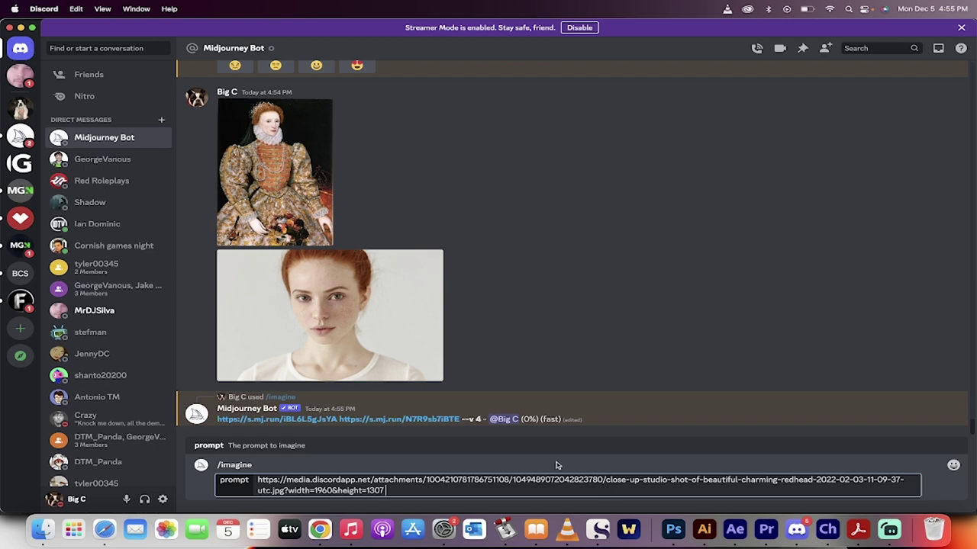
click(309, 174)
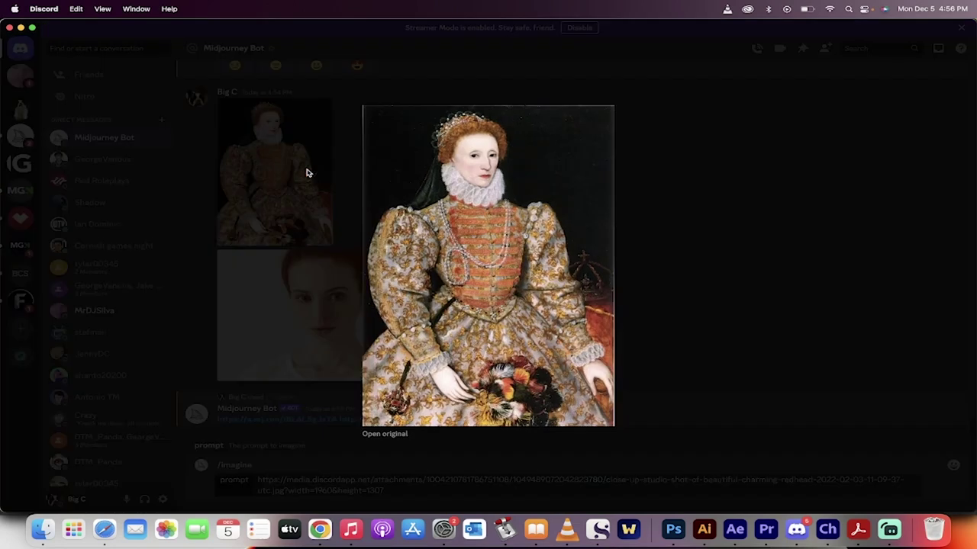
right_click(509, 224)
click(528, 269)
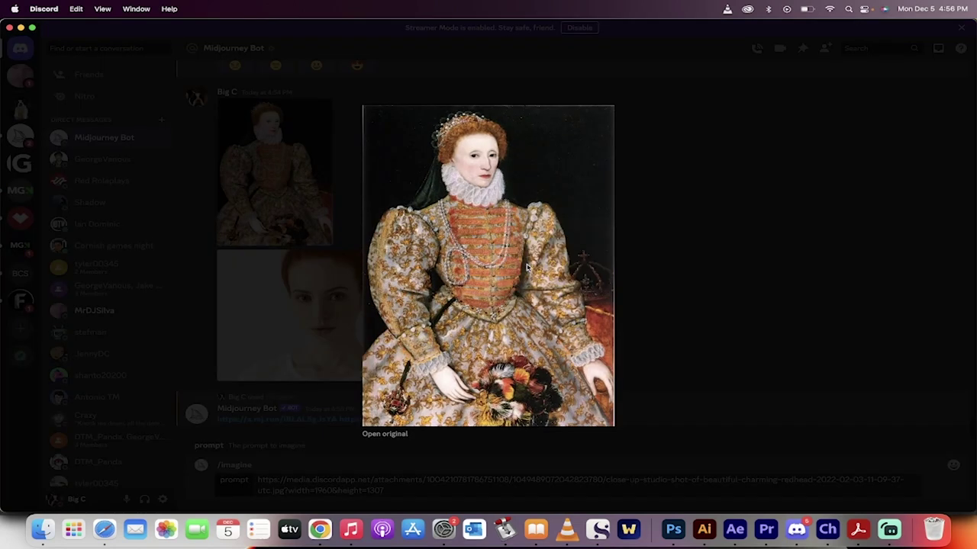
click(419, 492)
key(super+v)
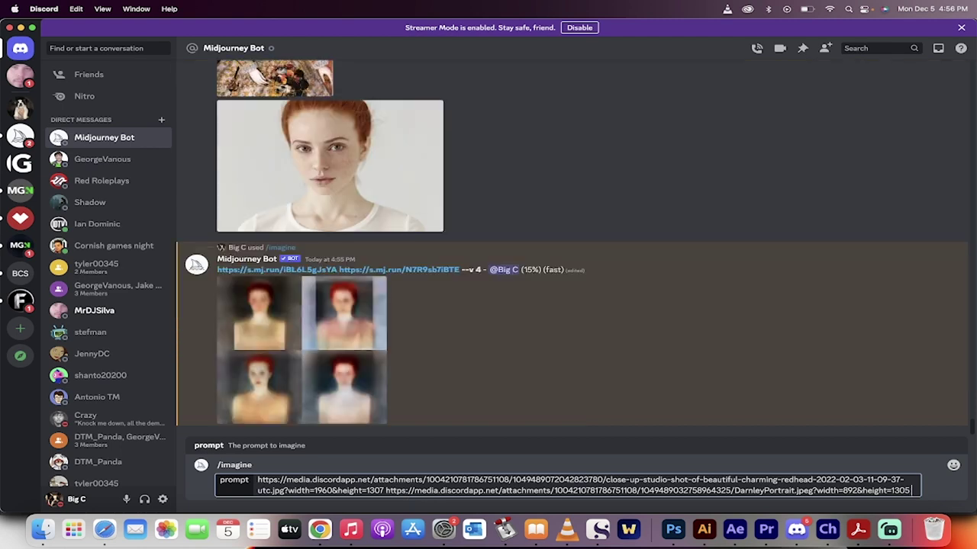
Step: Append 'on a beach, low angle shot, head tilt, photorealistic' and send the prompt
text(on a beach)
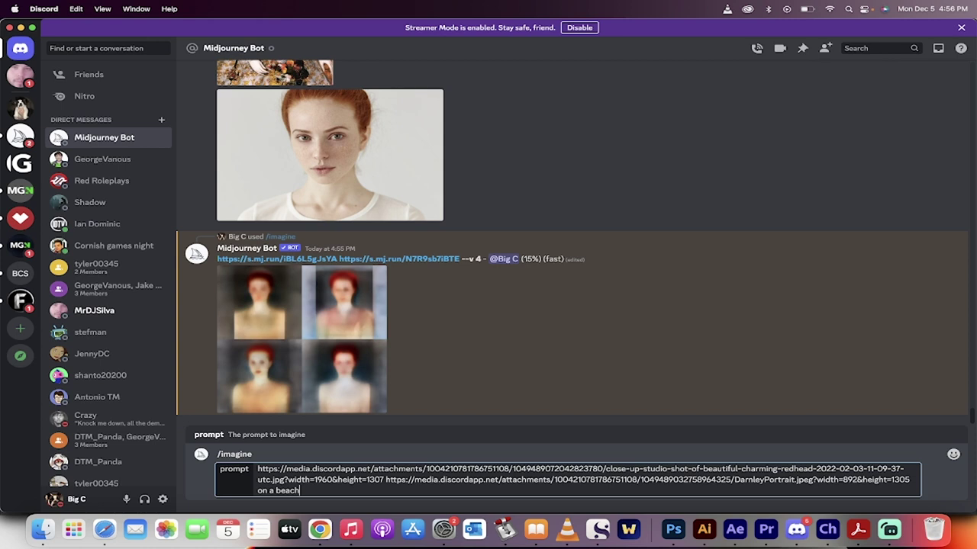
text(, low ngle)
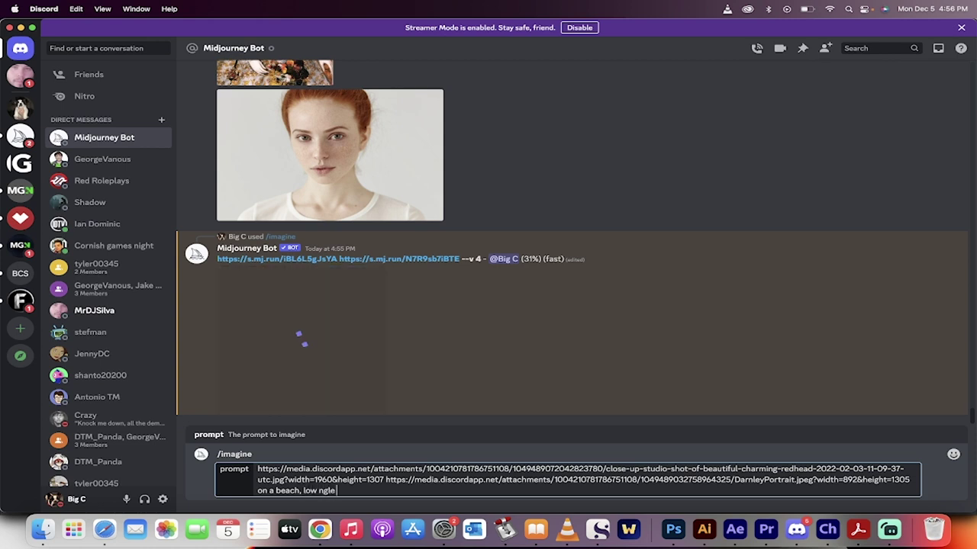
key(BackSpace)
key(BackSpace)
key(BackSpace)
key(BackSpace)
text(angle shot)
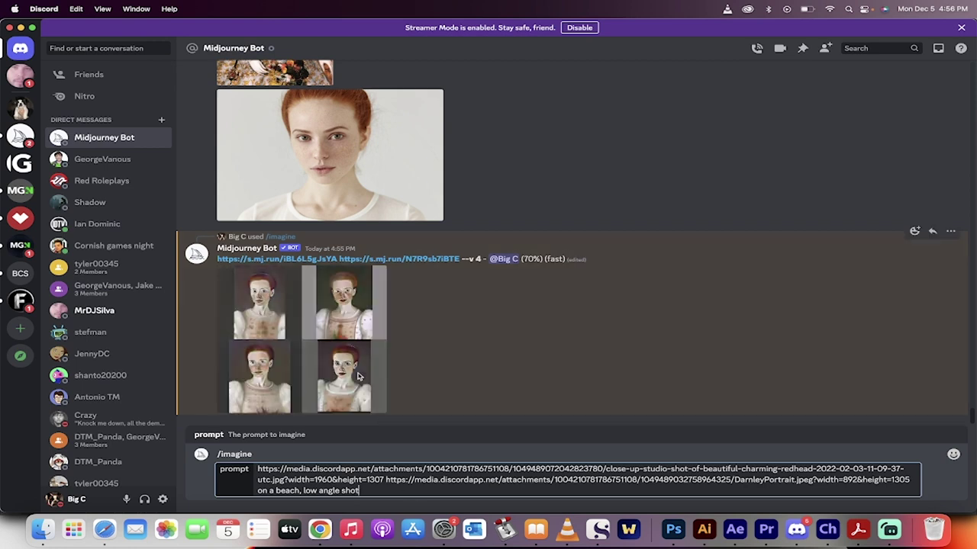
text(, )
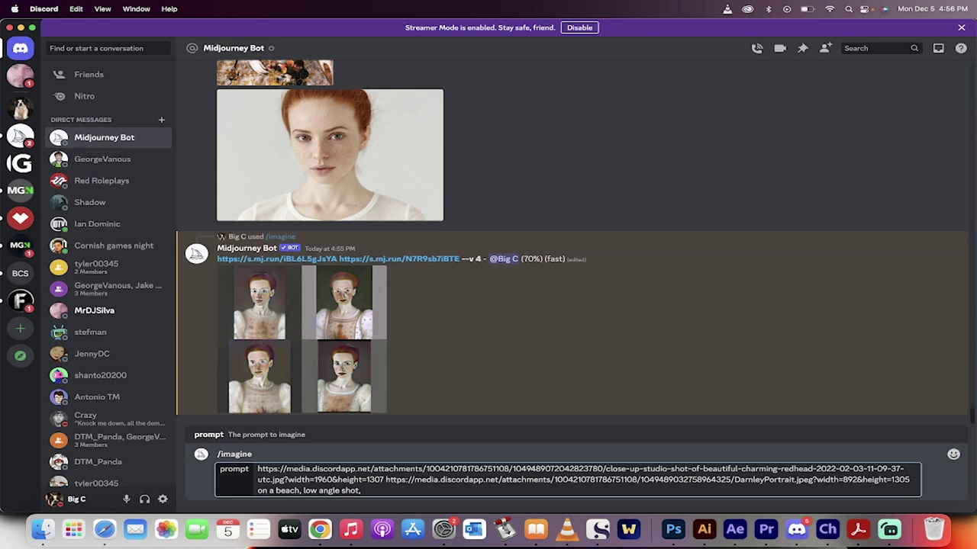
text(head tilt, photorealistic)
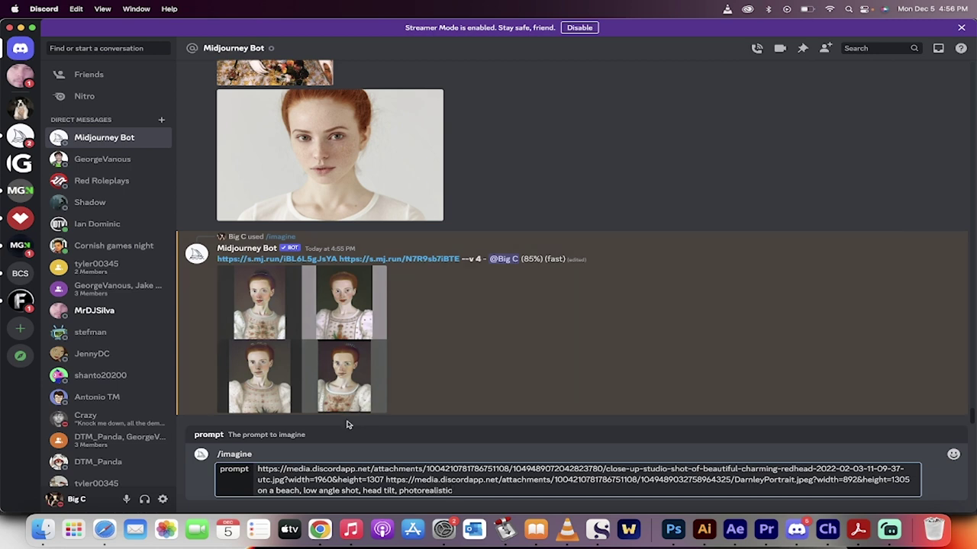
key(Return)
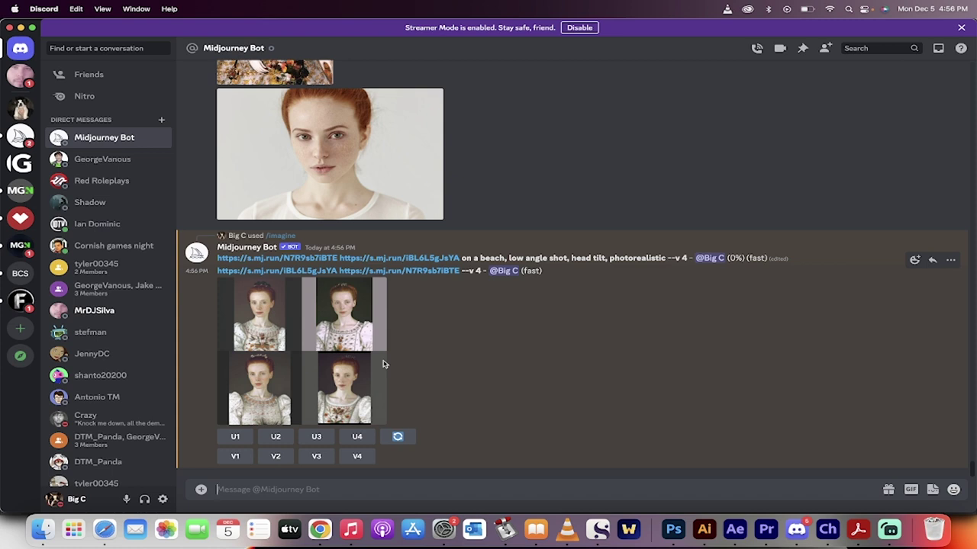
Step: Preview the first blended grid, then enlarge the finished beach grid of four redhead portraits
click(384, 365)
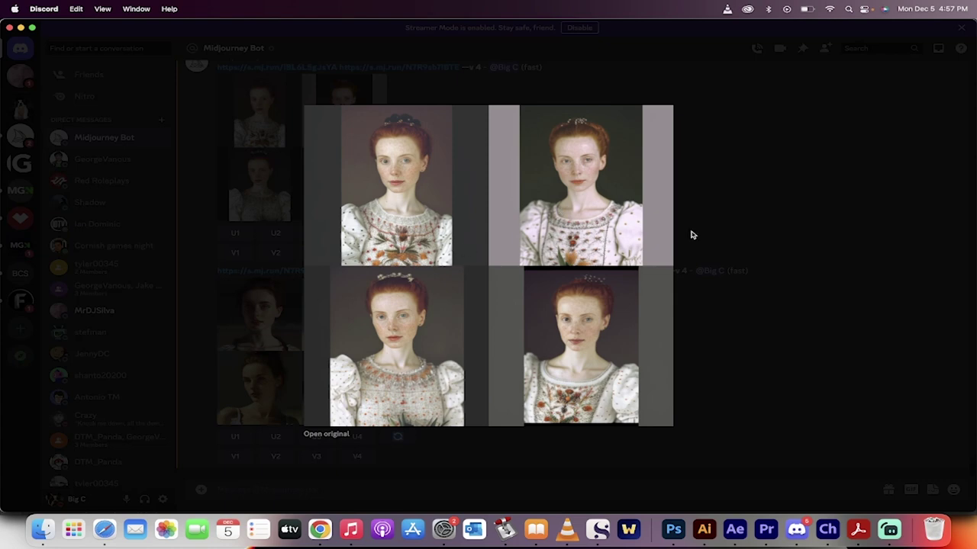
click(724, 168)
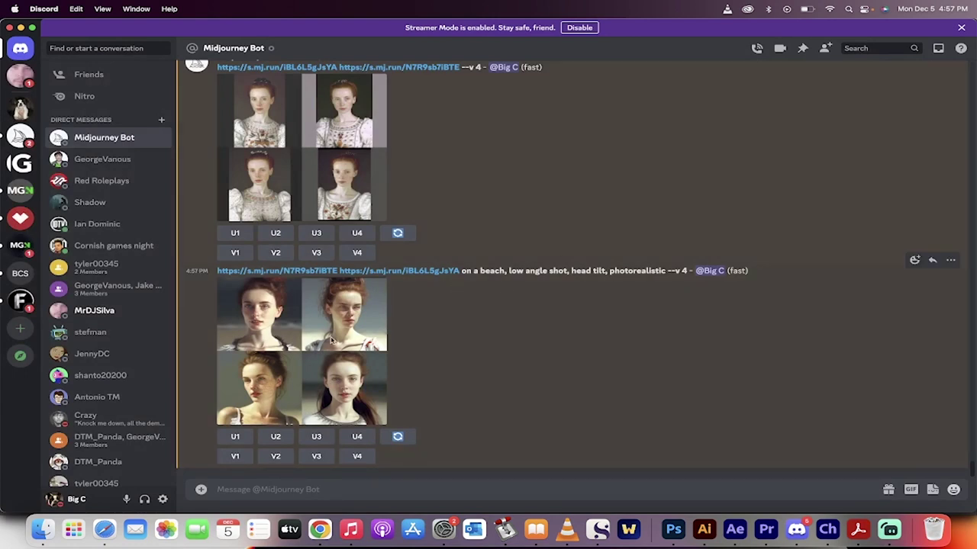
click(333, 345)
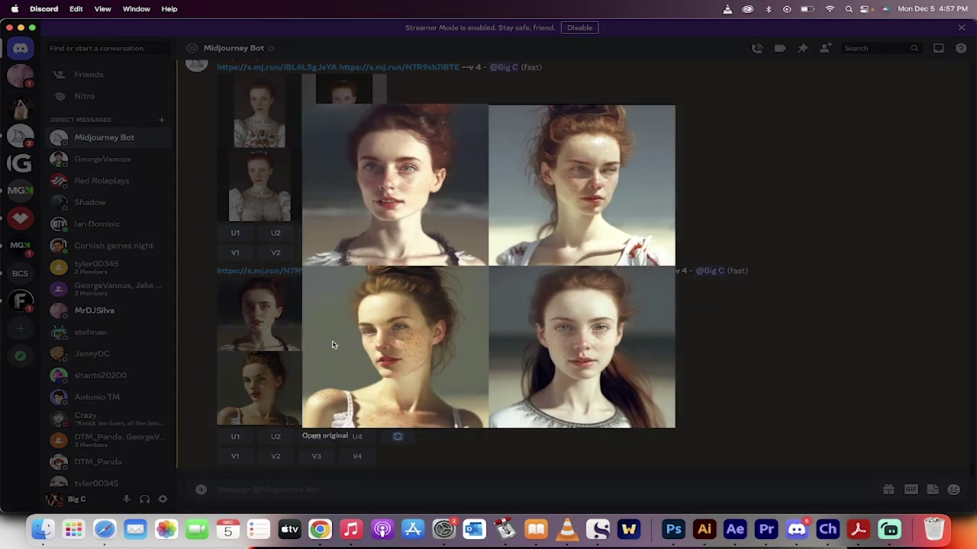